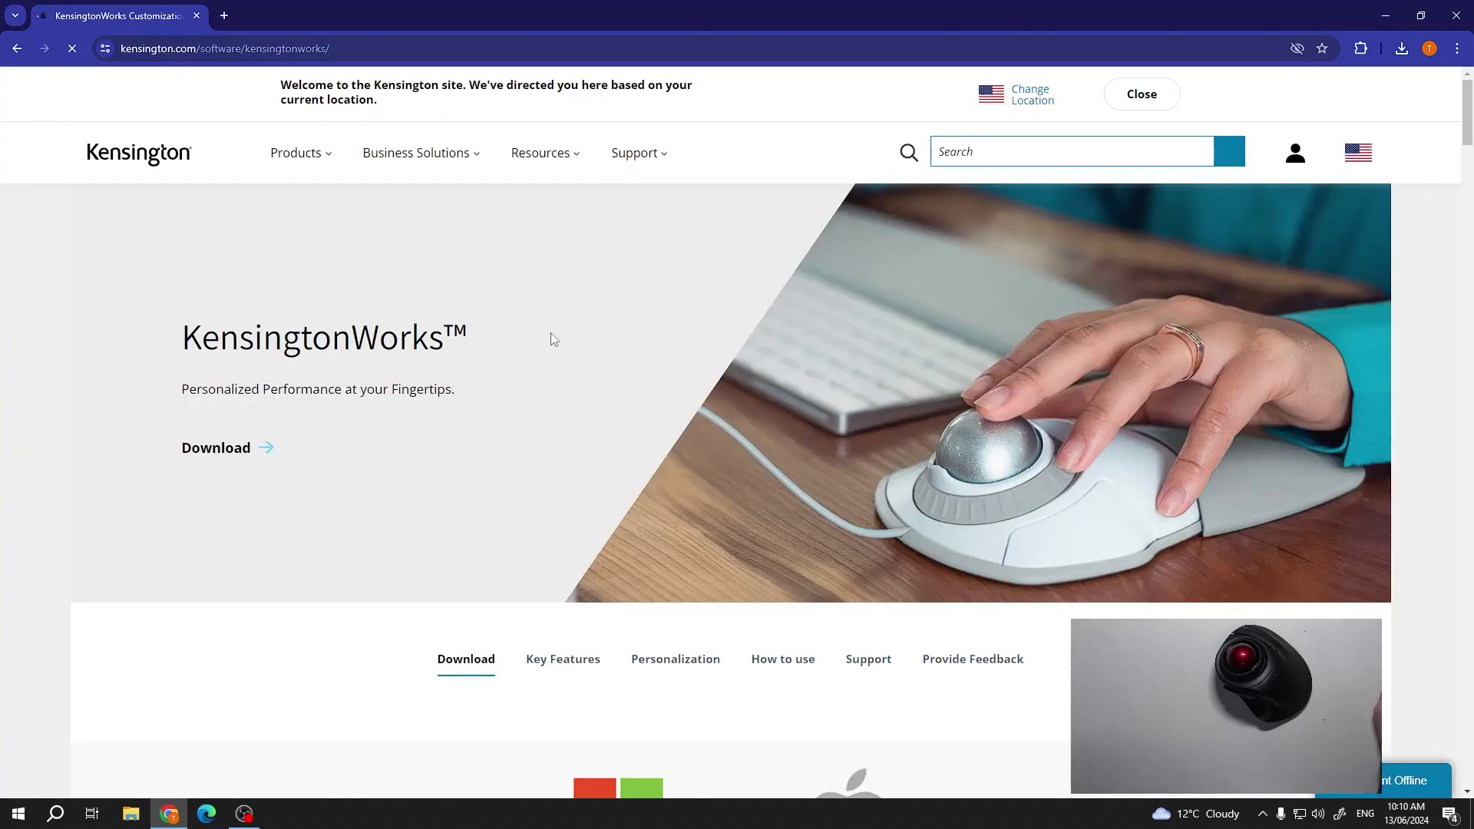
pyautogui.scroll(-1, 550, 333)
pyautogui.scroll(-2, 484, 464)
pyautogui.scroll(-1, 618, 590)
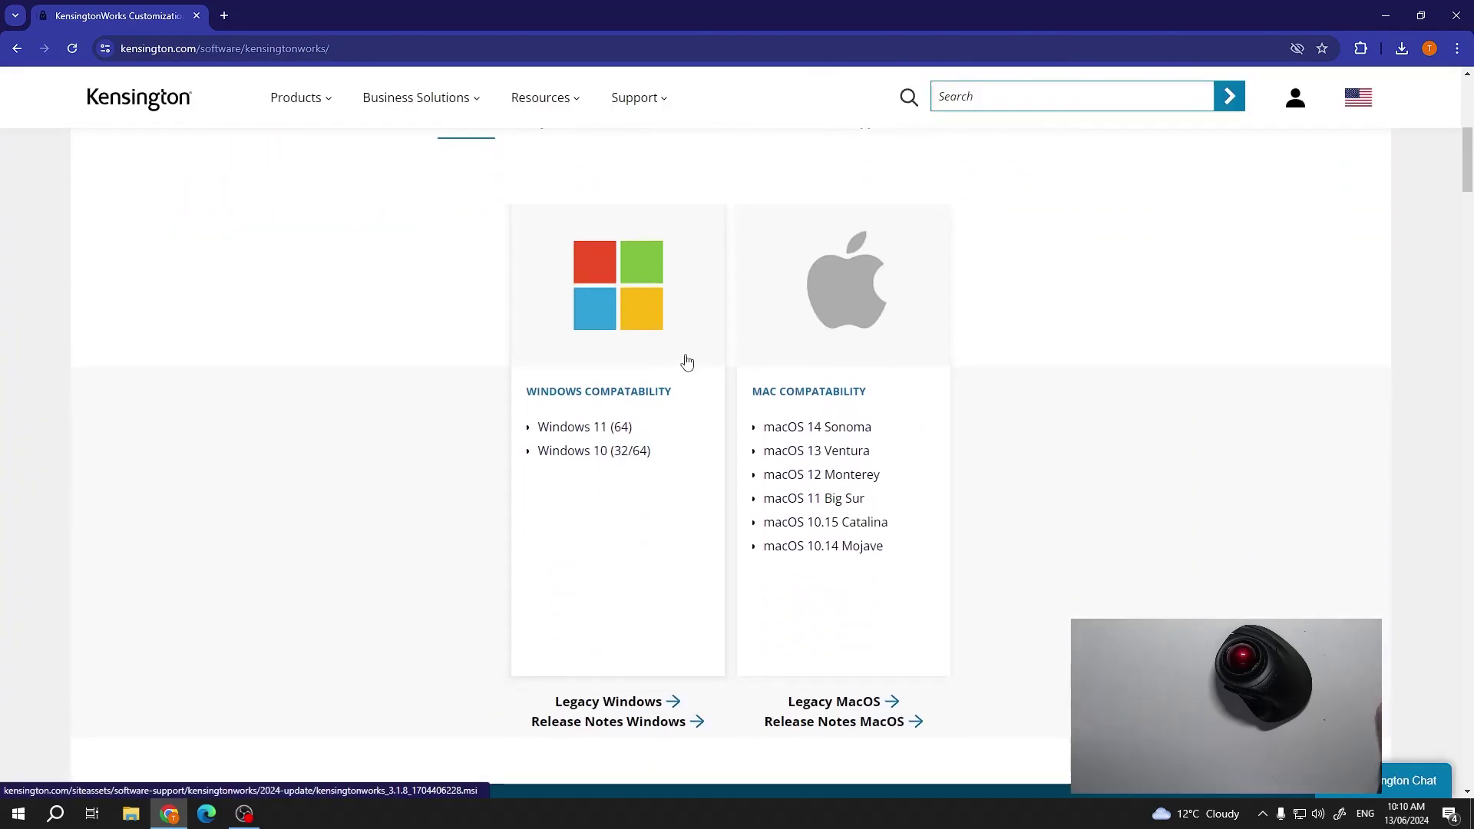
# Download the Windows KensingtonWorks .msi installer from Kensington's site and run it
pyautogui.click(569, 368)
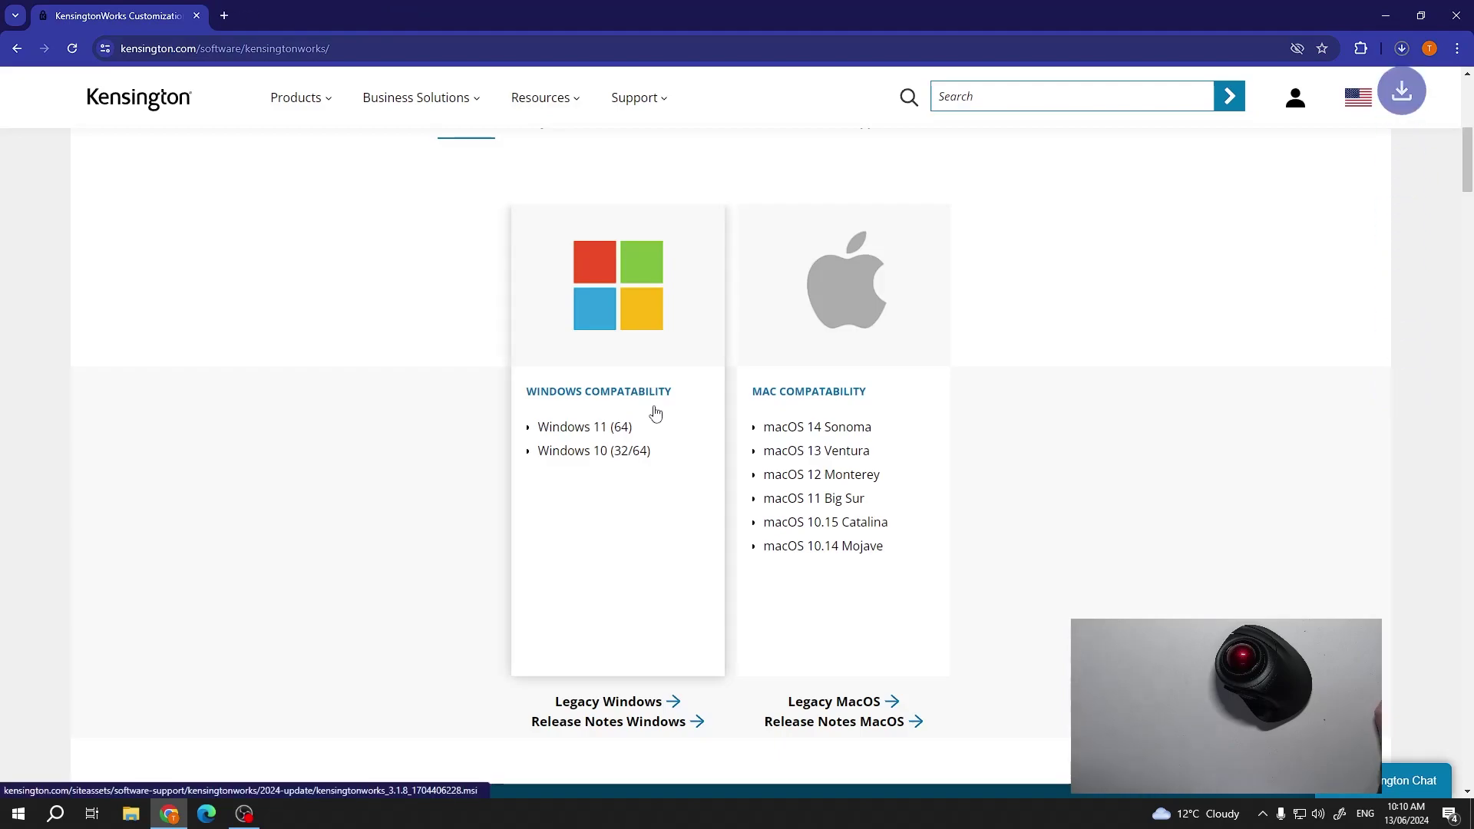
pyautogui.click(1401, 49)
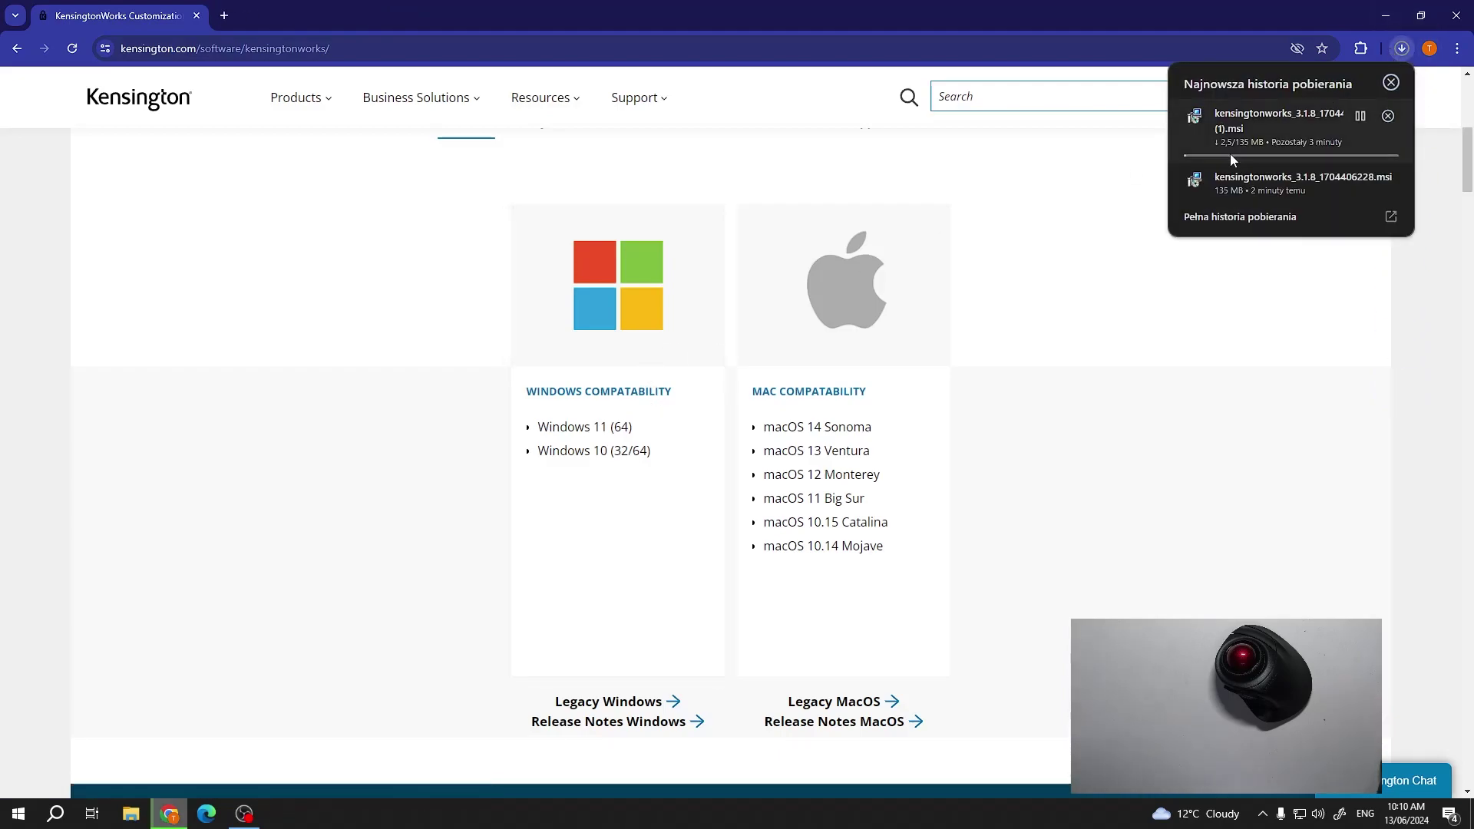
pyautogui.click(1262, 182)
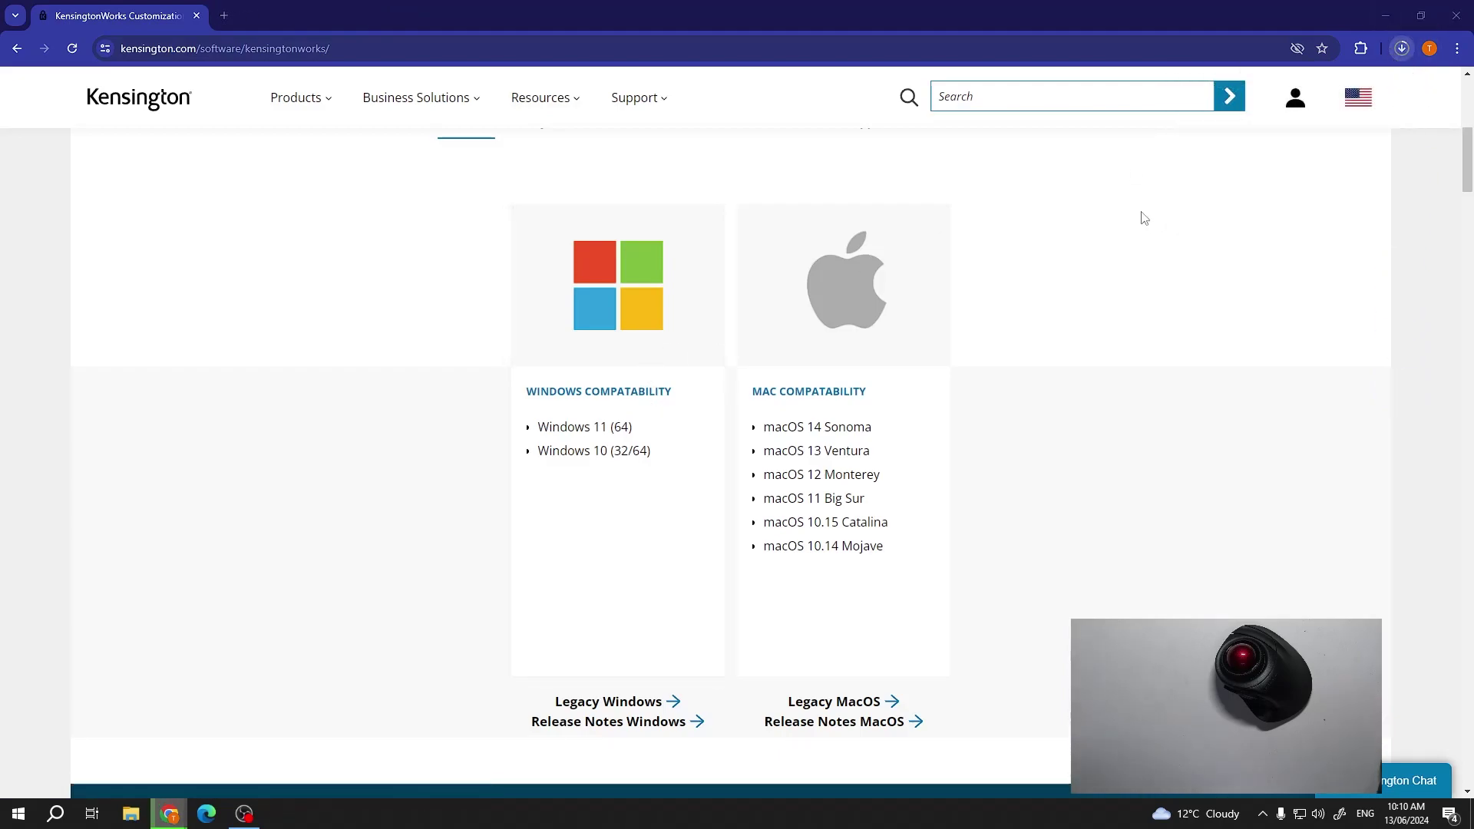
# Accept the license and install KensingtonWorks into the default folder
pyautogui.click(815, 528)
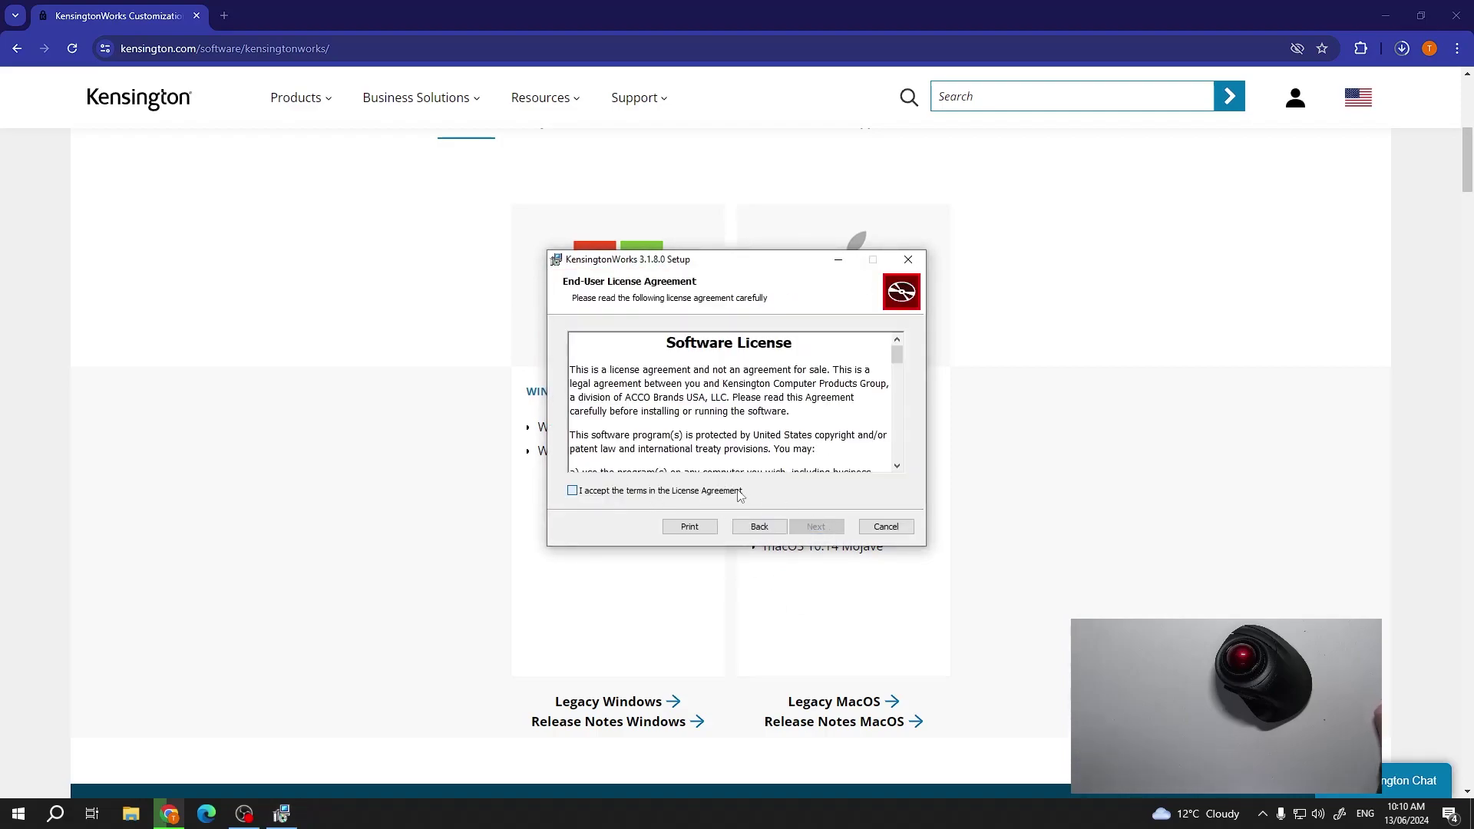
pyautogui.click(817, 531)
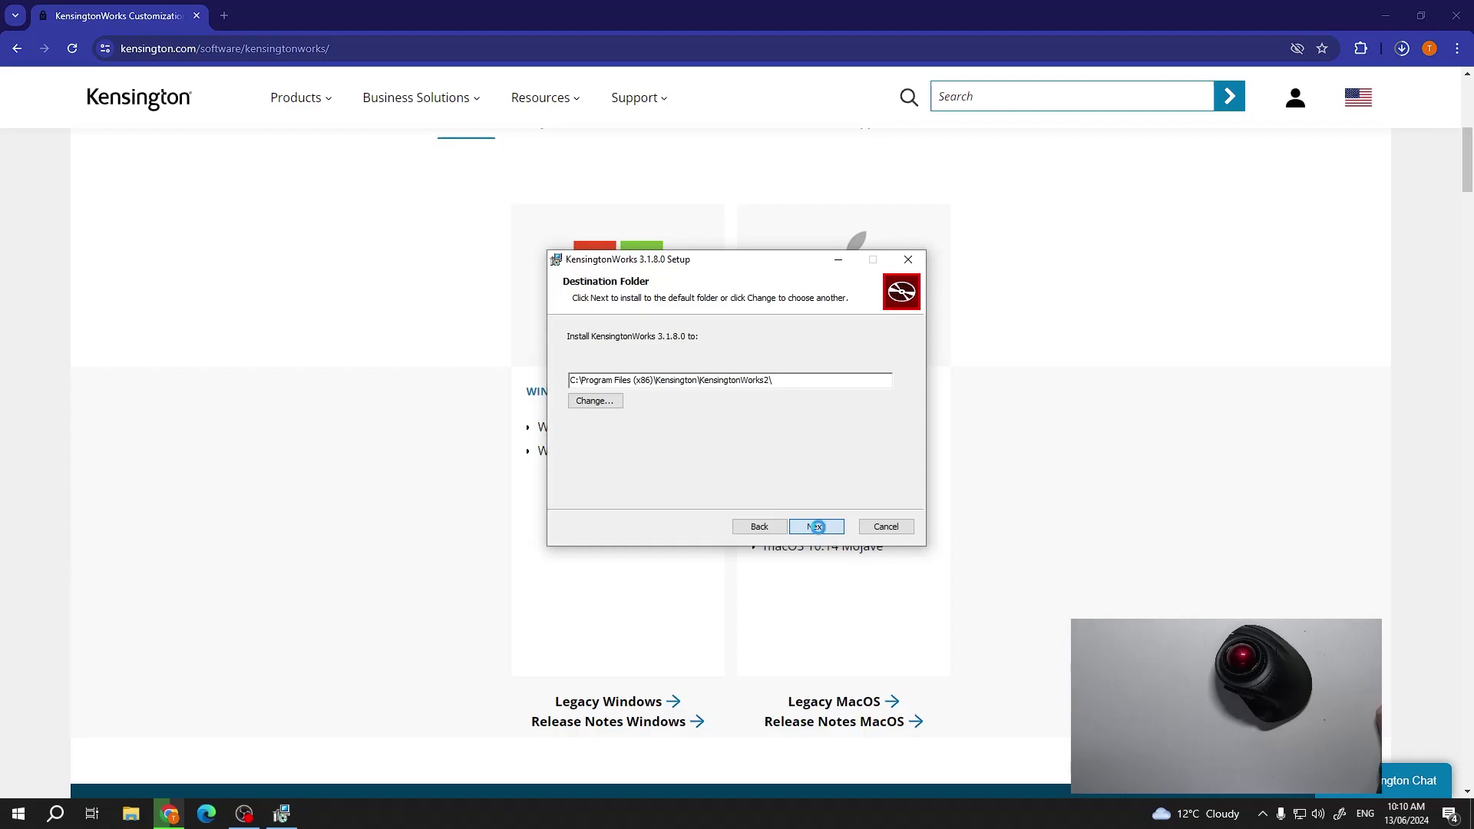
pyautogui.click(816, 526)
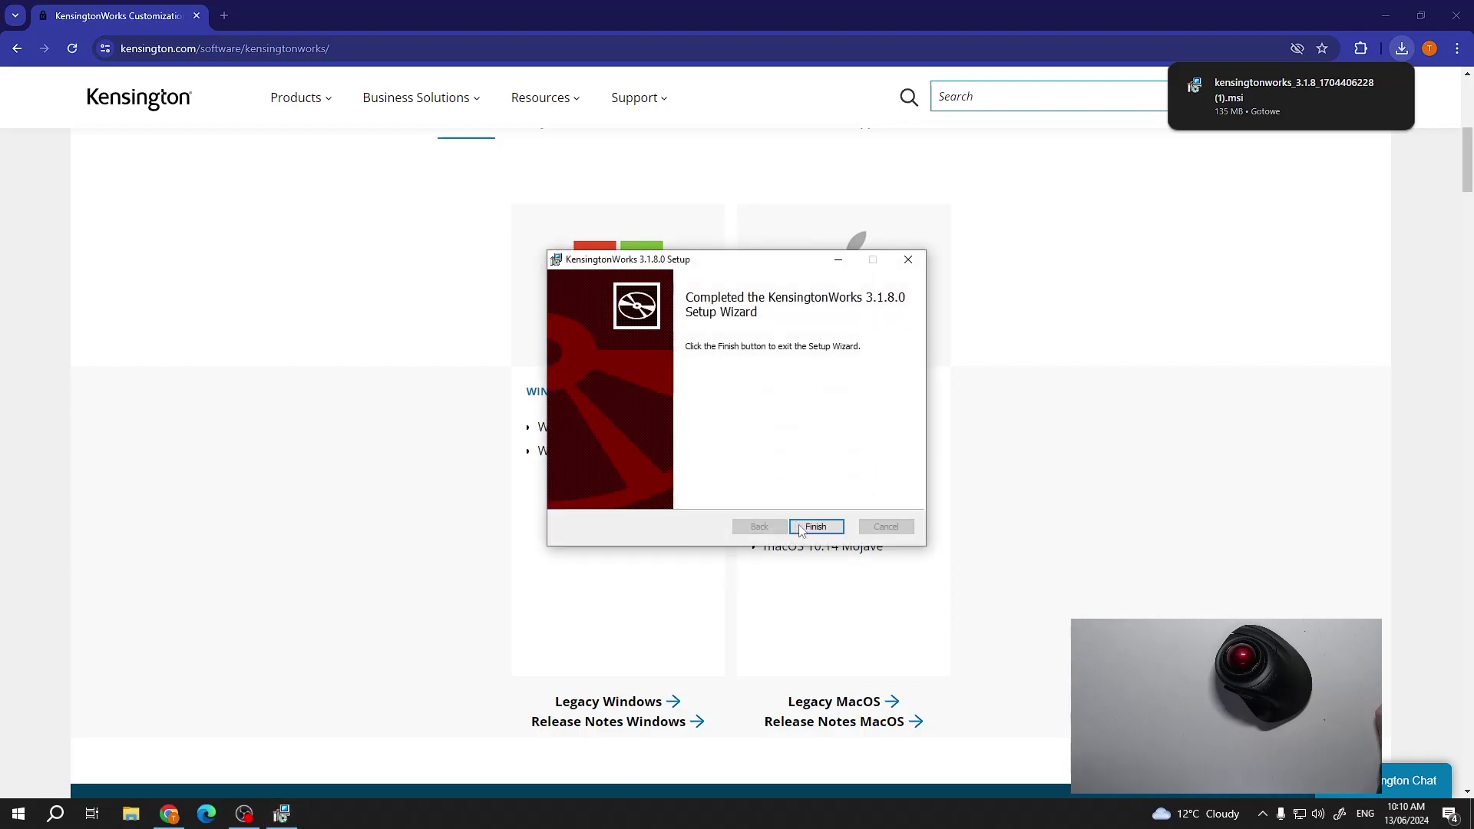
# Finish the setup wizard, minimize Chrome, and bring up the Start menu's recently added apps
pyautogui.click(802, 527)
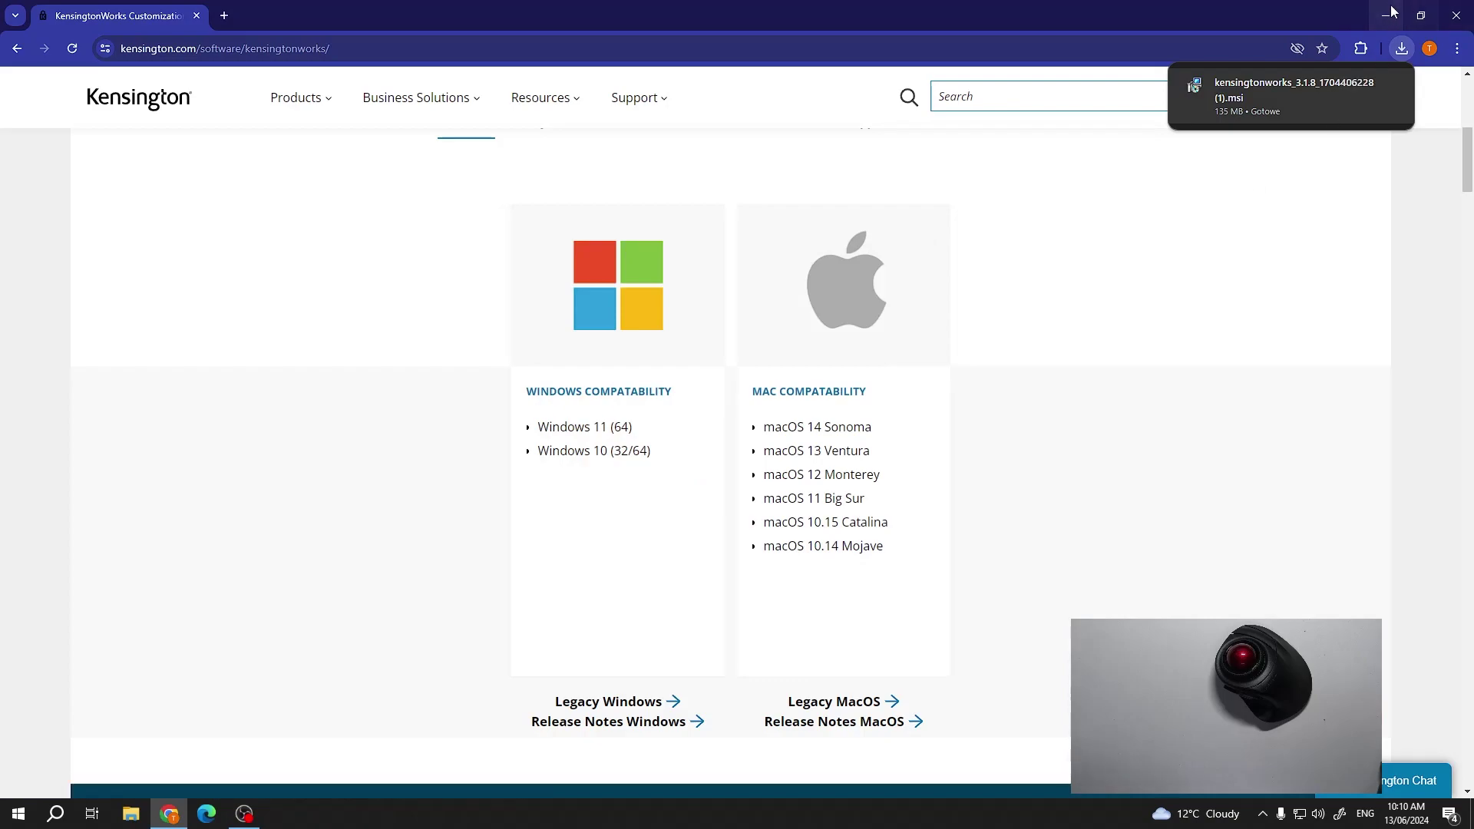
pyautogui.click(1388, 16)
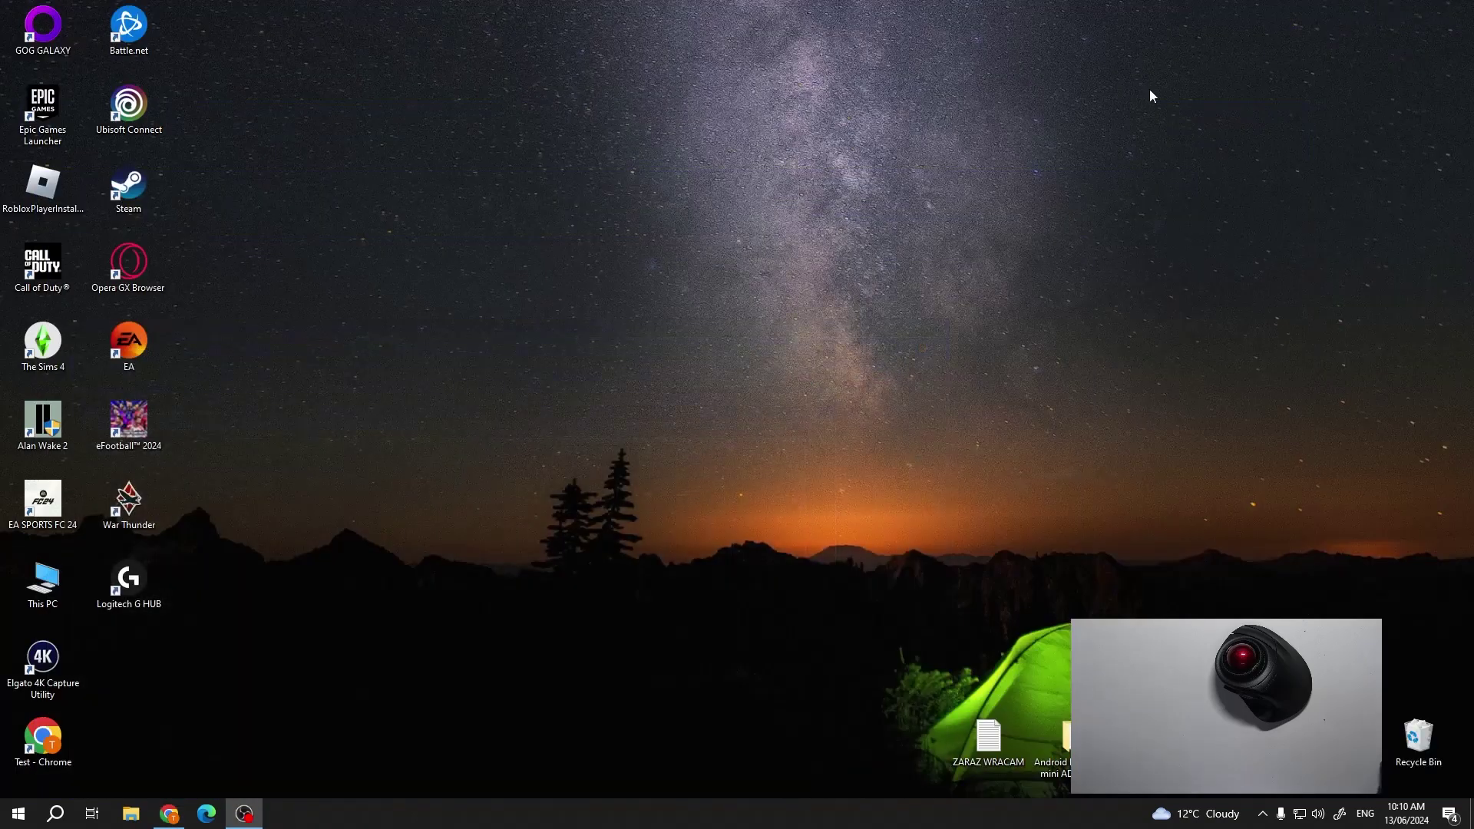
pyautogui.click(35, 812)
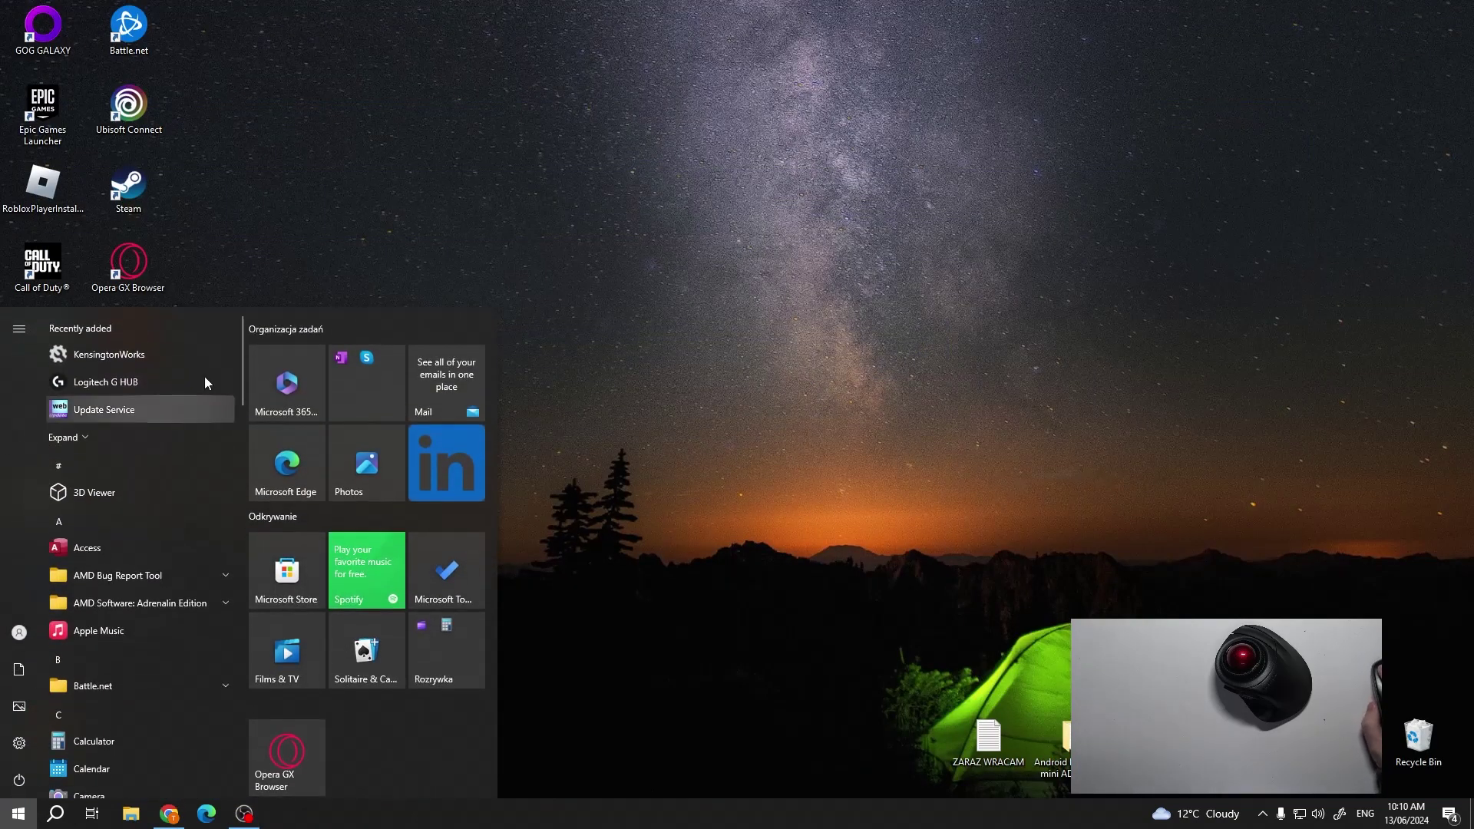
# Launch KensingtonWorks from Recently added, opening the Orbit Fusion Wireless Trackball's Buttons tab
pyautogui.click(188, 356)
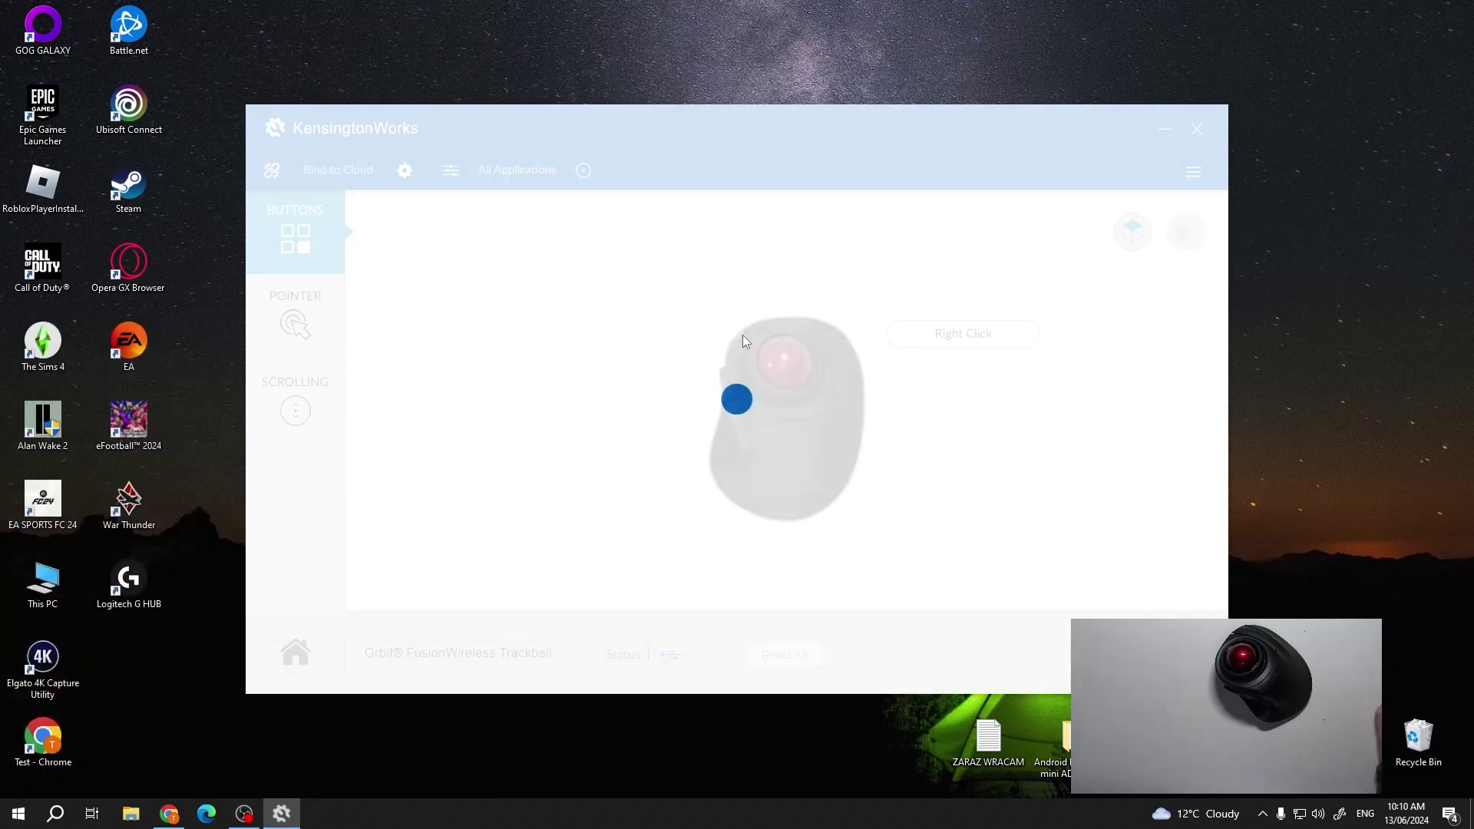